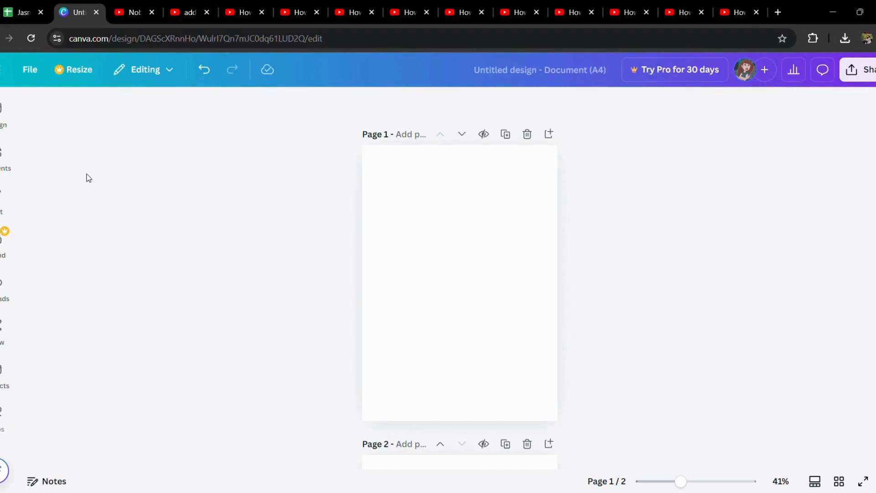
# Step: Search the design templates for "journal" and browse the results
pyautogui.click(5, 125)
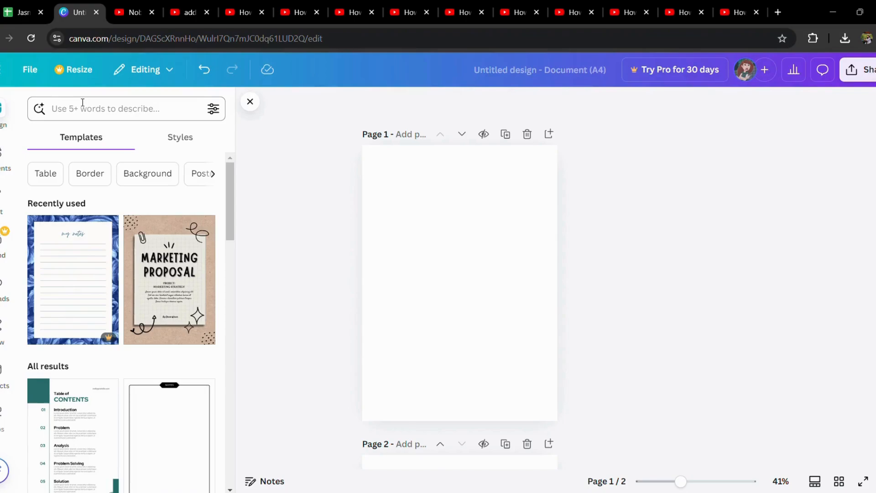
pyautogui.click(99, 114)
pyautogui.write('journal')
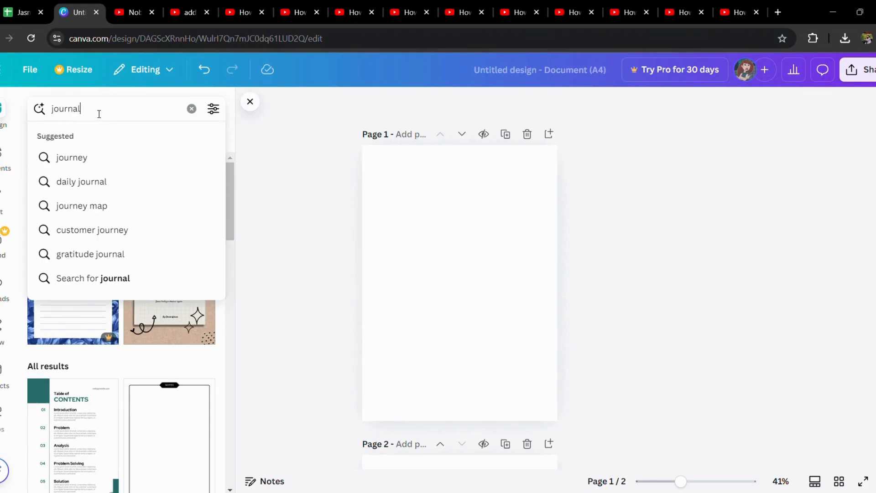
pyautogui.press('Return')
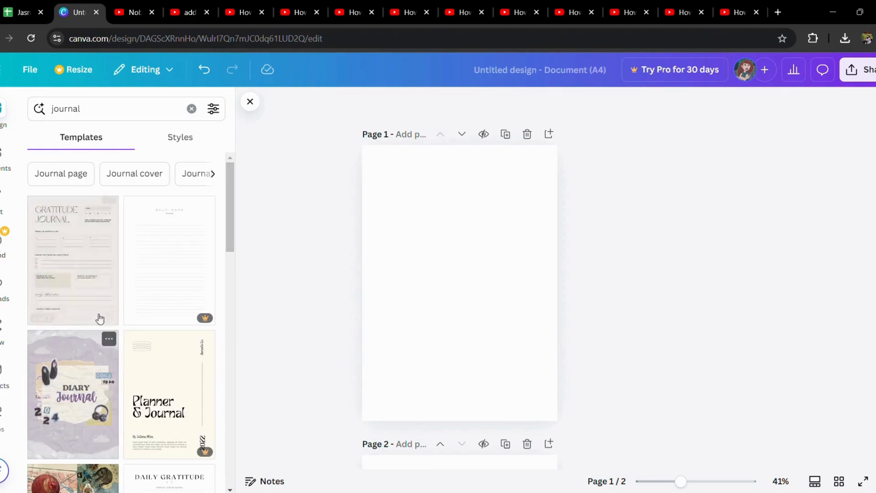
pyautogui.scroll(-5, 147, 226)
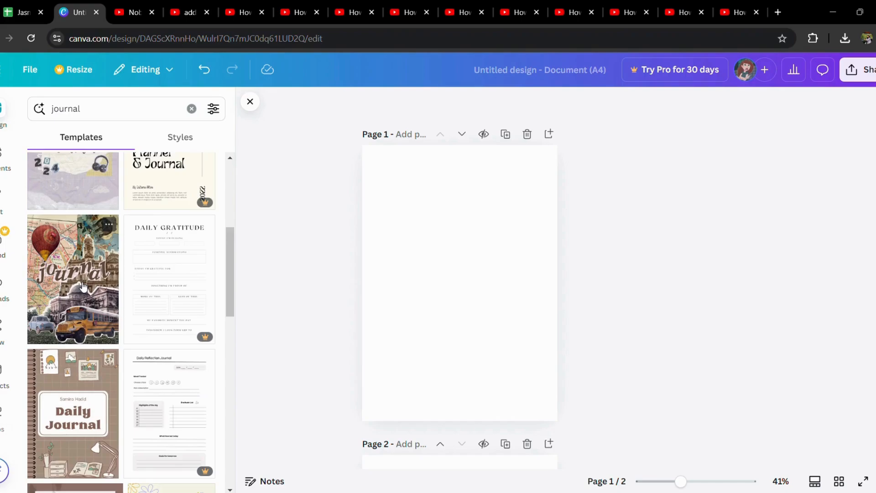
pyautogui.scroll(-5, 82, 286)
pyautogui.scroll(4, 83, 286)
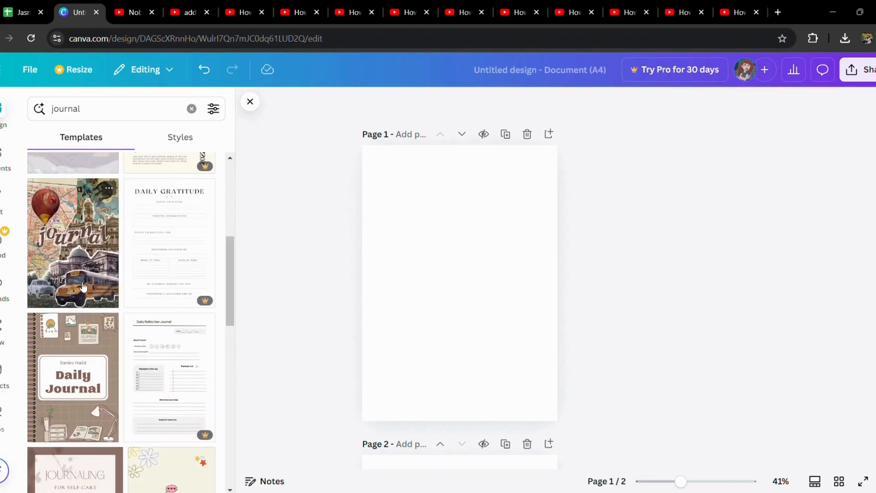
pyautogui.scroll(-5, 83, 286)
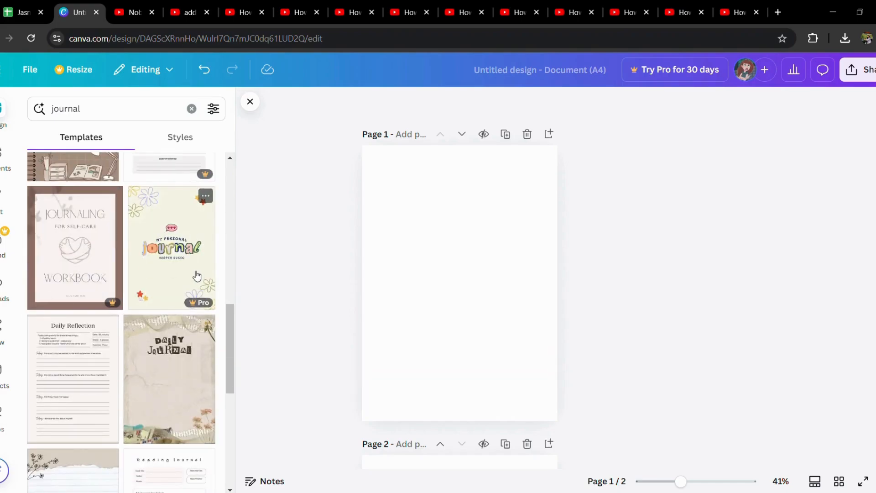
# Step: Open the My Personal Journal template, dismiss its Pro offer, and apply the similar cream colorful Portfolio 2024 cover to page 1
pyautogui.click(177, 255)
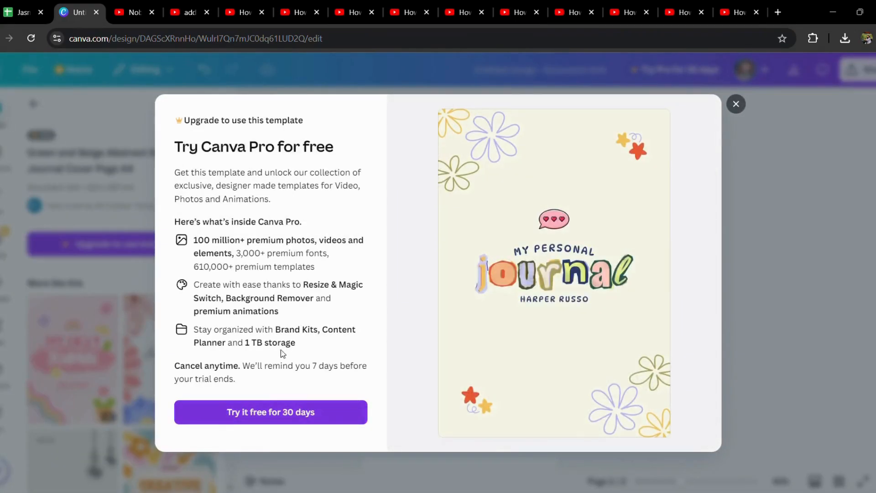
pyautogui.click(736, 104)
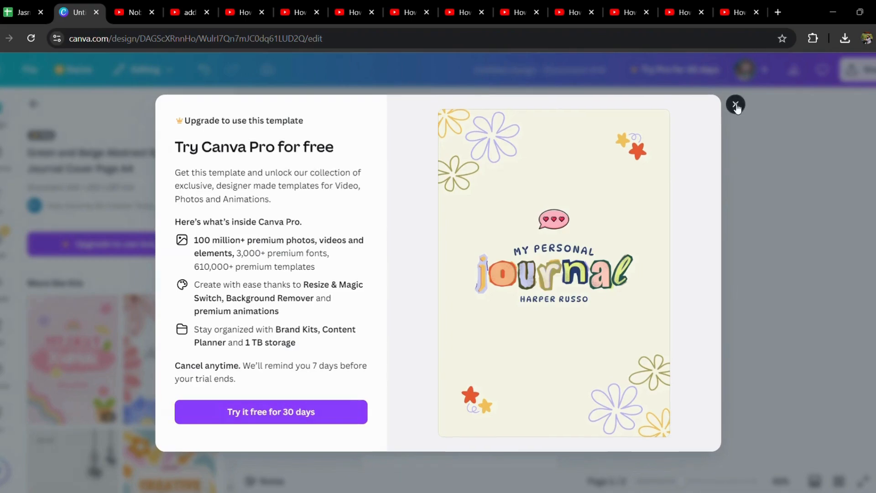
pyautogui.scroll(-8, 105, 390)
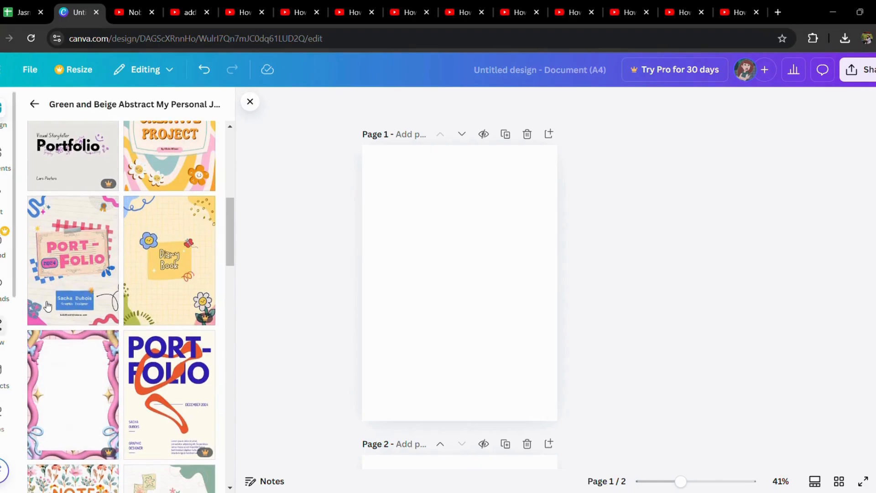
pyautogui.click(74, 265)
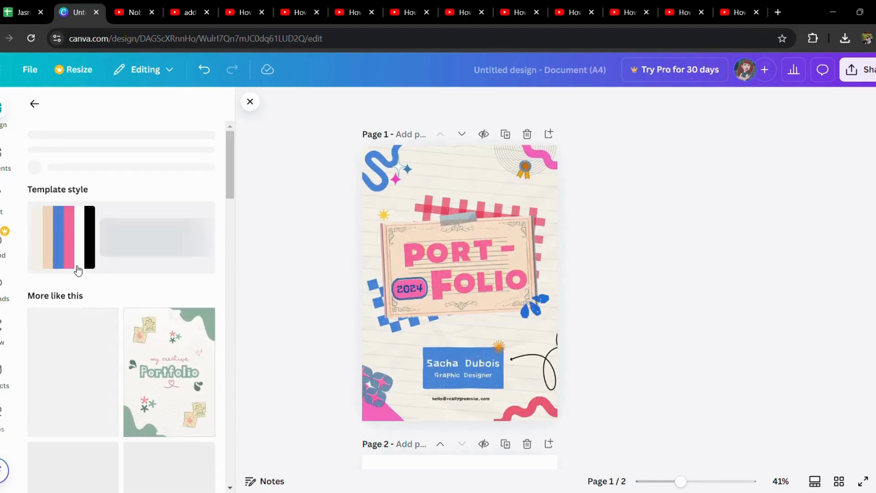
# Step: Delete the letter P from the "PORT-FOLIO" title on the page 1 cover
pyautogui.click(481, 240)
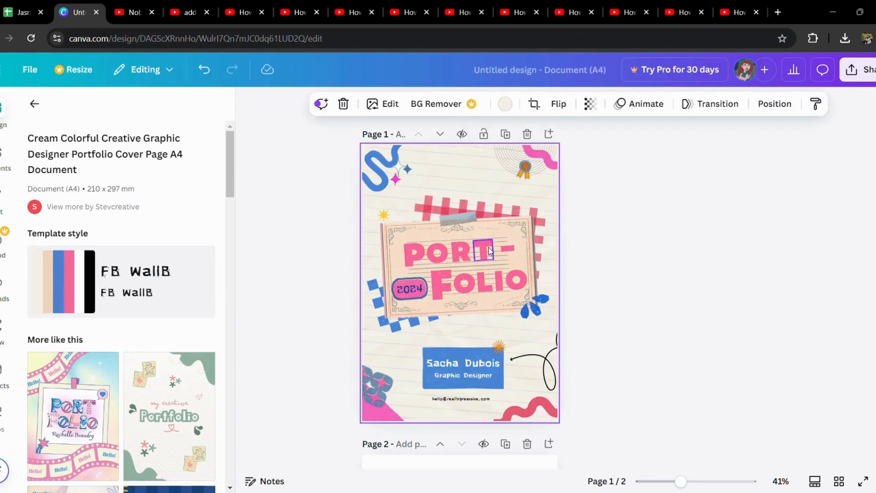
pyautogui.click(489, 251)
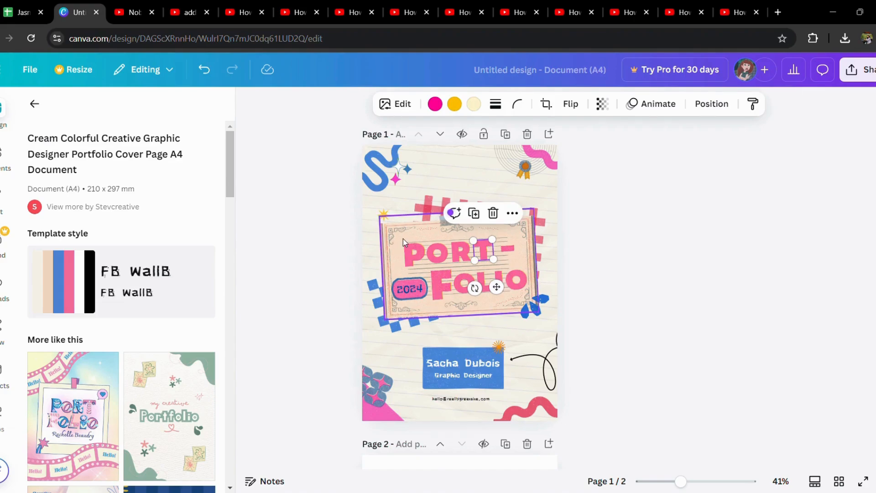
pyautogui.moveTo(409, 250)
pyautogui.mouseDown()
pyautogui.moveTo(452, 264)
pyautogui.moveTo(410, 244)
pyautogui.mouseUp()
pyautogui.click(419, 246)
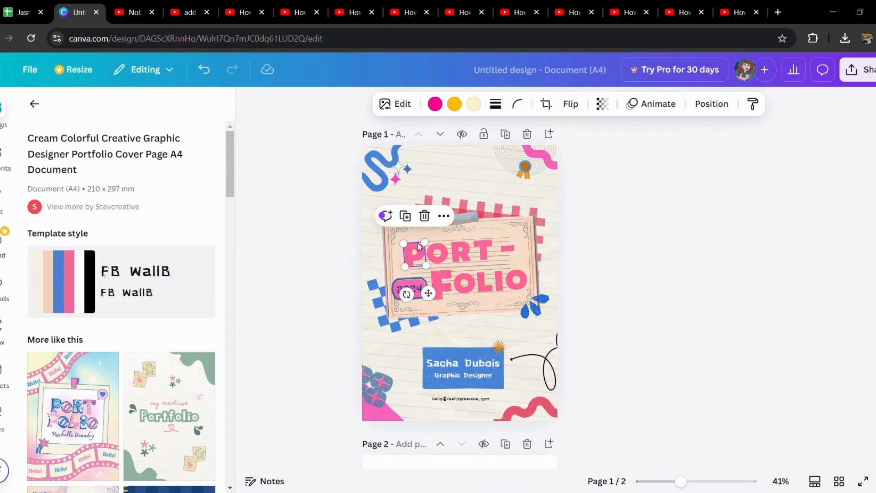
pyautogui.press('Delete')
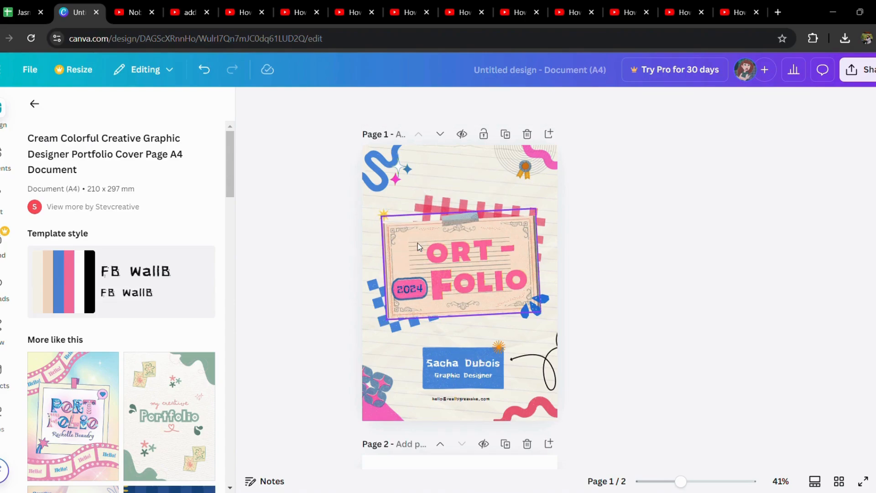
pyautogui.click(416, 248)
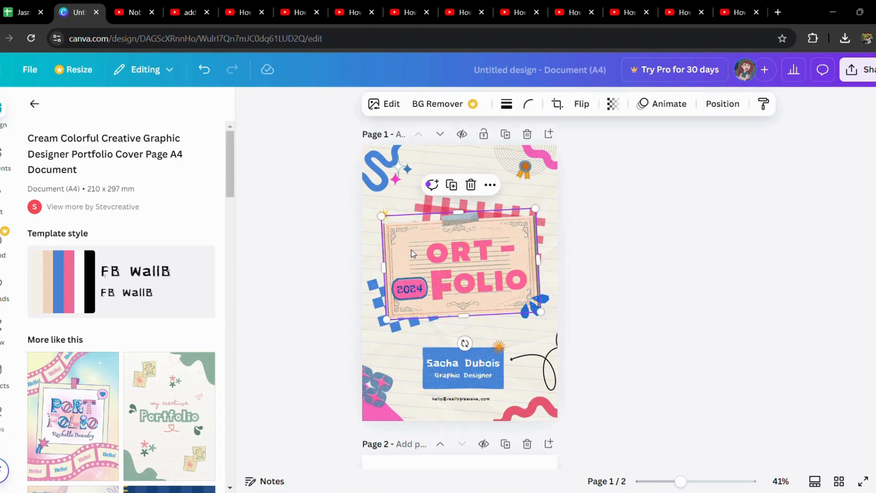
# Step: Move the title's letter O left and slightly down, and its letter R left and slightly up
pyautogui.click(434, 246)
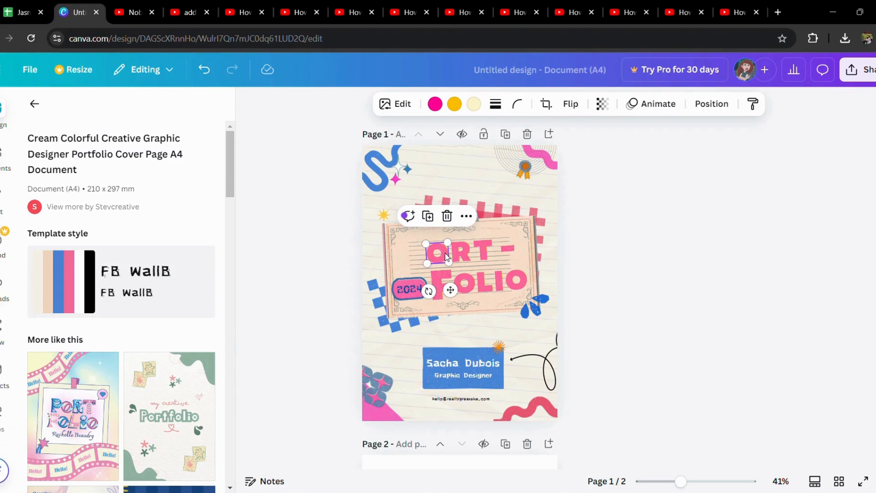
pyautogui.moveTo(444, 252)
pyautogui.mouseDown()
pyautogui.moveTo(435, 260)
pyautogui.moveTo(460, 248)
pyautogui.mouseUp()
pyautogui.click(461, 263)
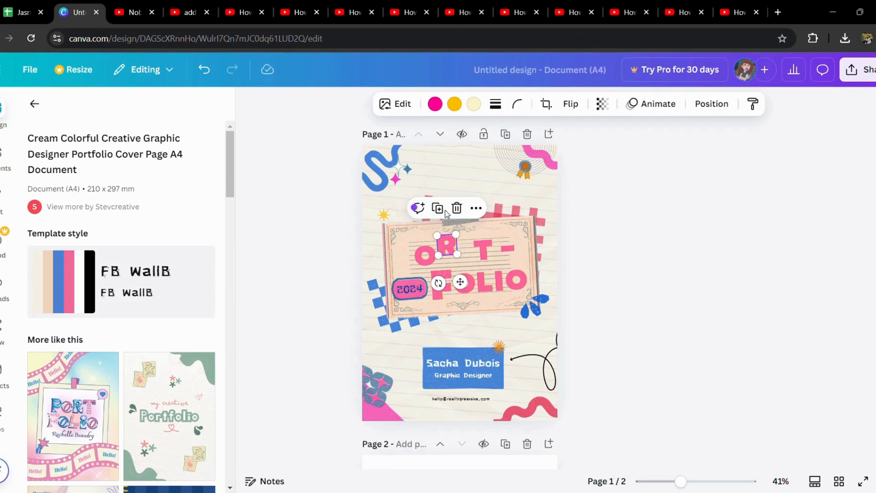
pyautogui.click(483, 249)
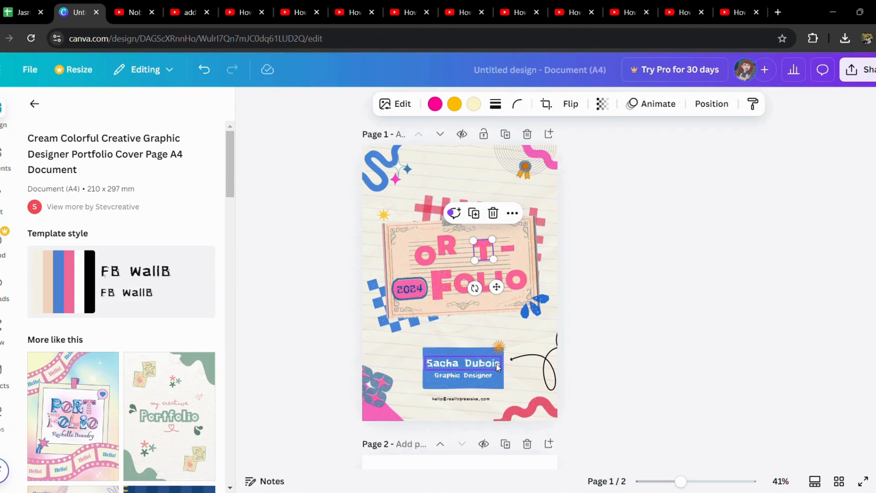
# Step: Search the elements for "floral" with page 2 in view and browse all the graphics results
pyautogui.scroll(-6, 497, 367)
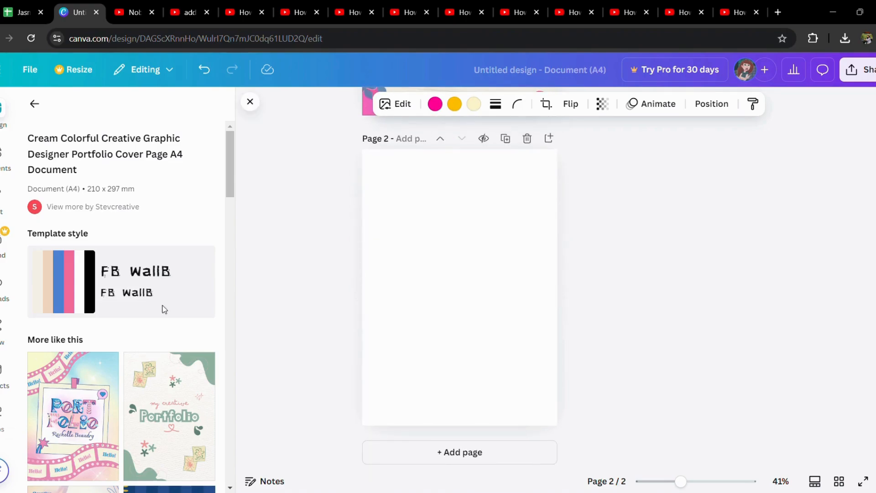
pyautogui.click(2, 152)
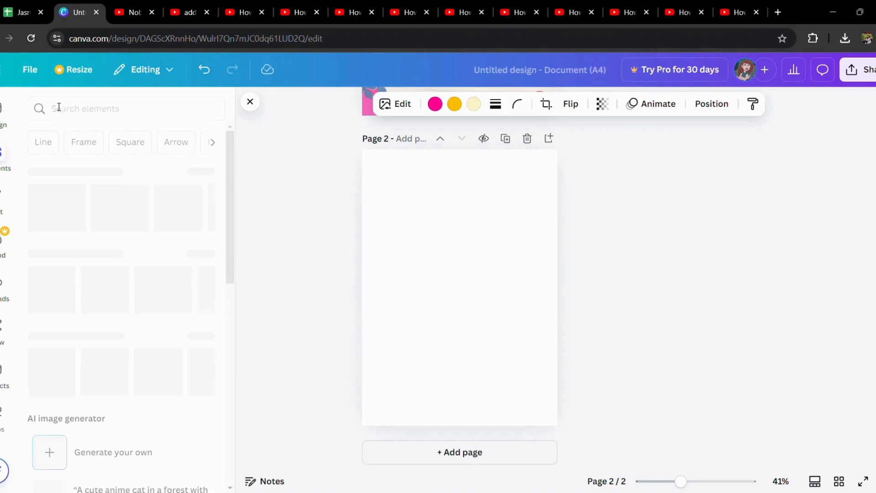
pyautogui.click(98, 121)
pyautogui.write('floral')
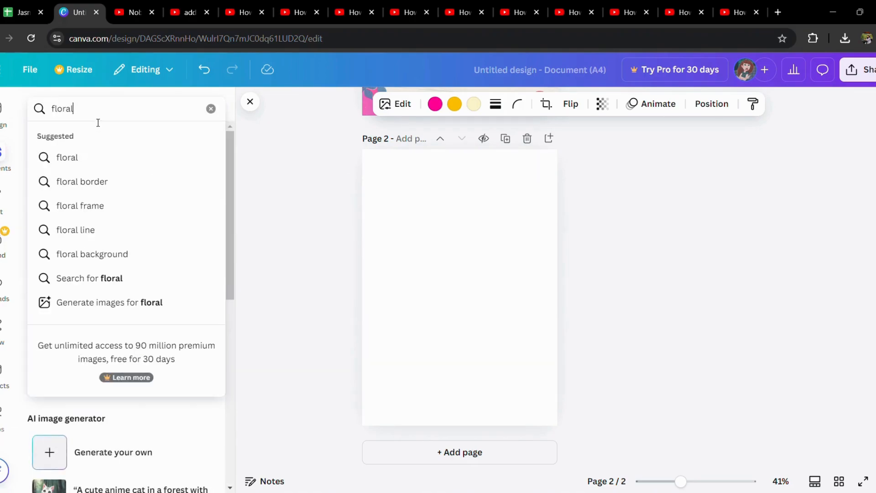
pyautogui.press('Return')
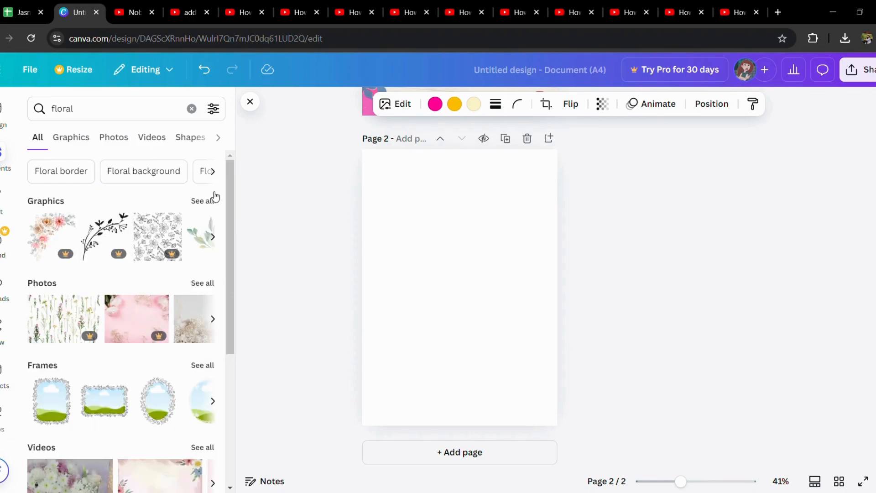
pyautogui.click(201, 199)
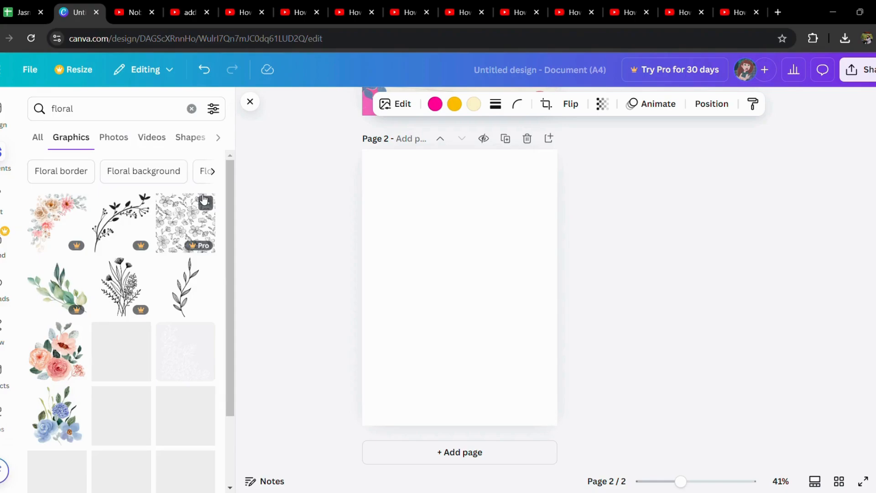
pyautogui.scroll(-3, 152, 369)
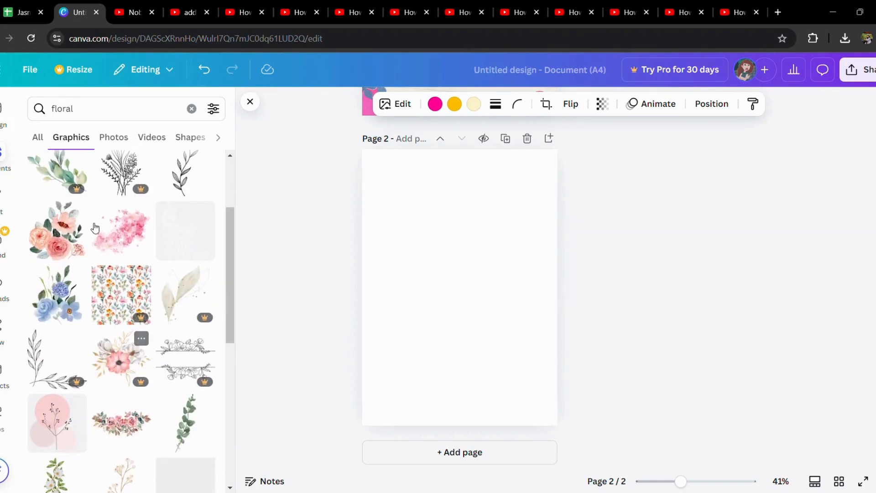
pyautogui.scroll(3, 152, 370)
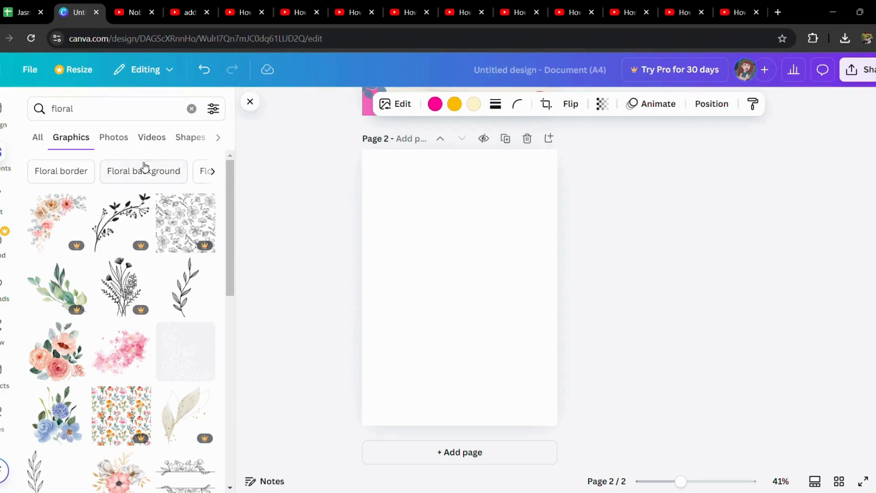
# Step: Narrow the graphics to "Floral background" and set the bright blue flower pattern as the background of page 2
pyautogui.click(139, 171)
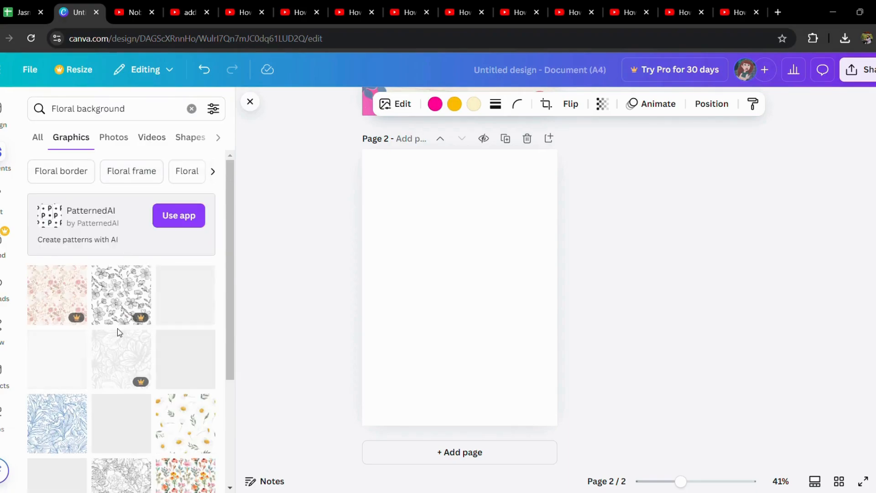
pyautogui.scroll(-3, 118, 328)
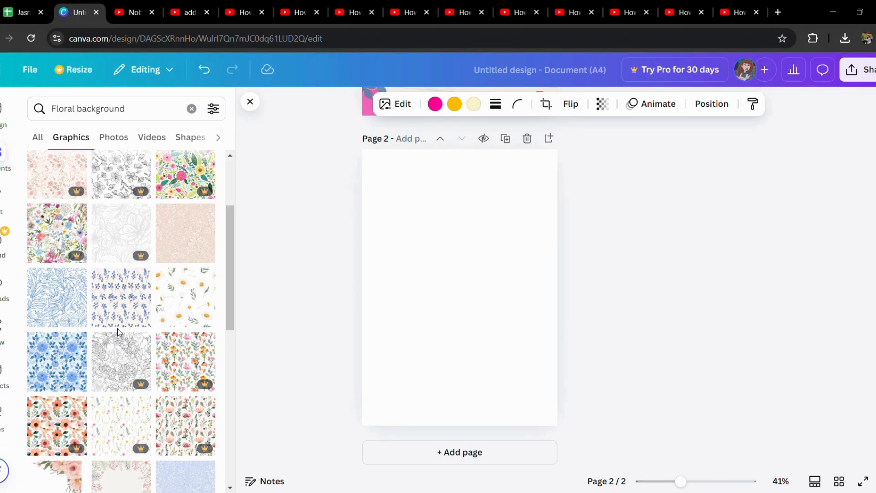
pyautogui.scroll(-2, 117, 328)
pyautogui.click(76, 297)
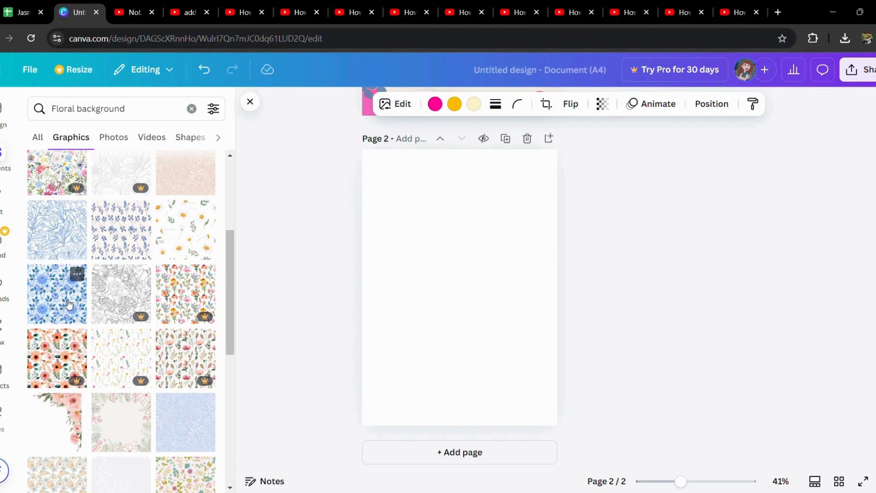
pyautogui.rightClick(465, 277)
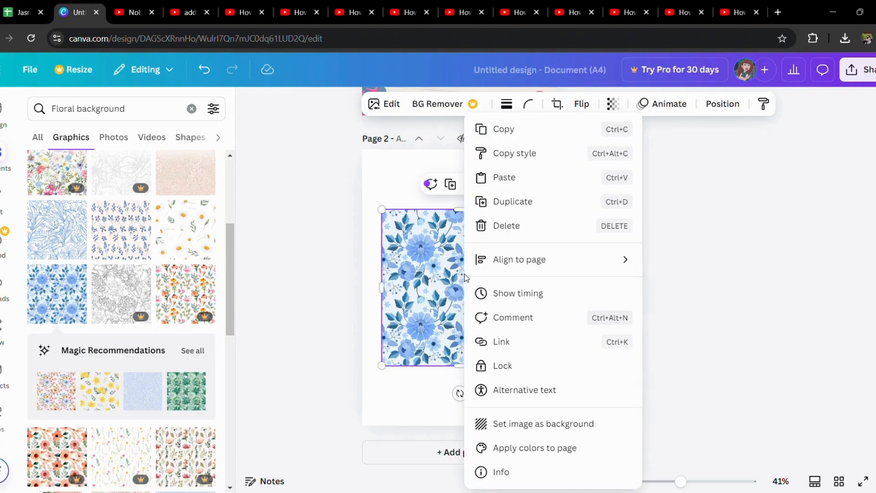
pyautogui.click(538, 422)
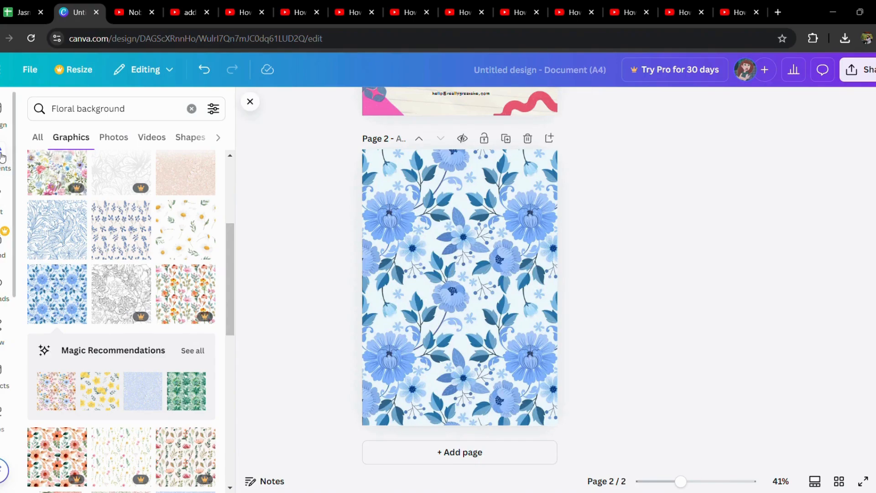
# Step: Replace the floral background search in the elements with a search for "title"
pyautogui.click(5, 179)
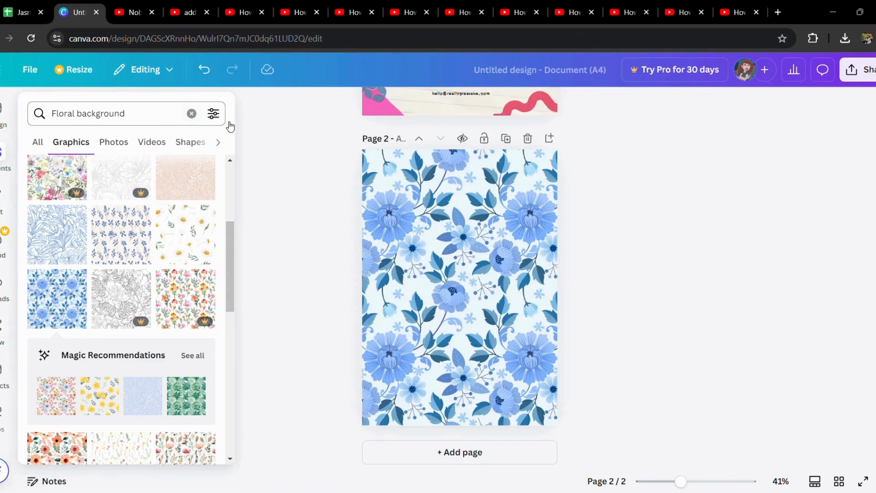
pyautogui.click(192, 115)
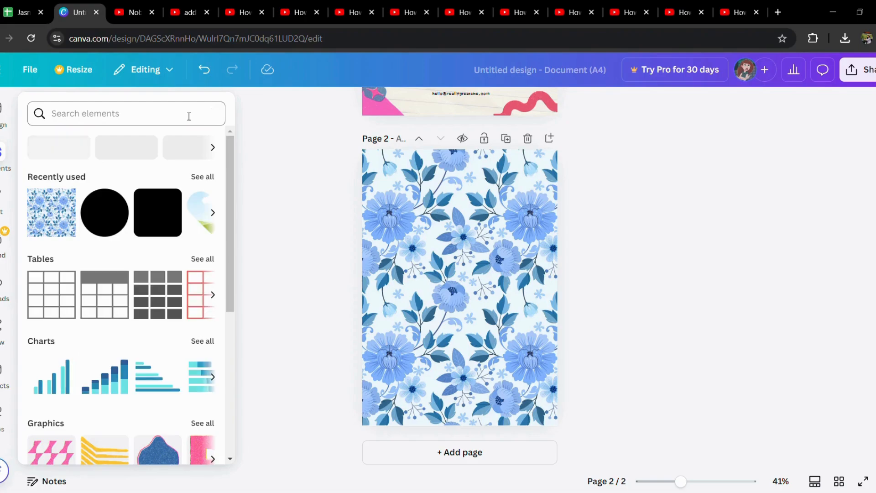
pyautogui.click(163, 117)
pyautogui.write('t')
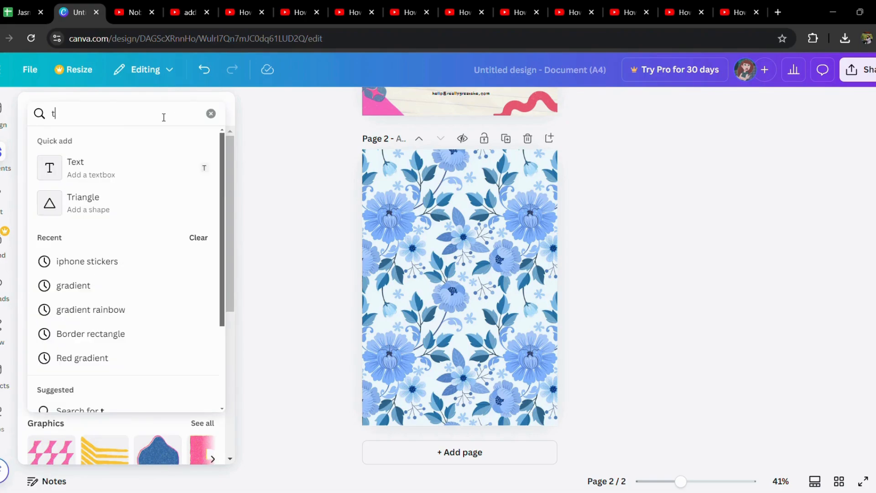
pyautogui.write('itle')
pyautogui.press('Return')
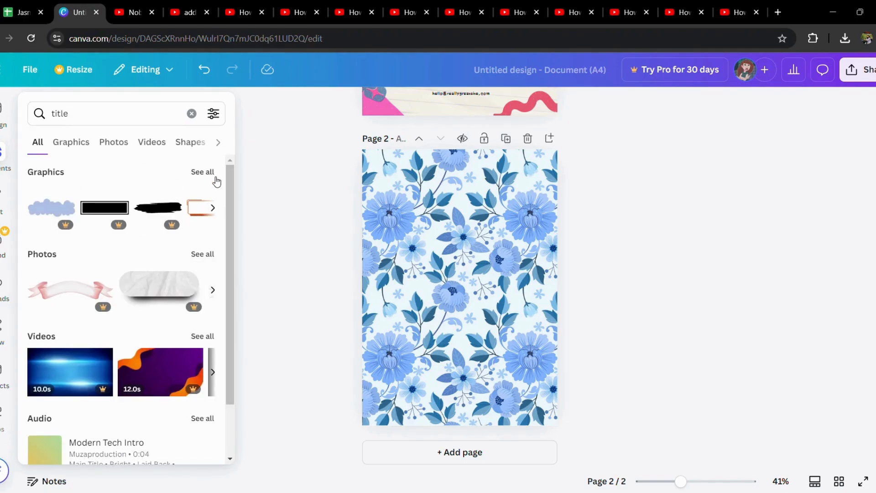
# Step: Add the cream lined notepaper title graphic to page 2, enlarge it to most of the page width and centre it in the upper part
pyautogui.click(212, 176)
pyautogui.scroll(-3, 175, 352)
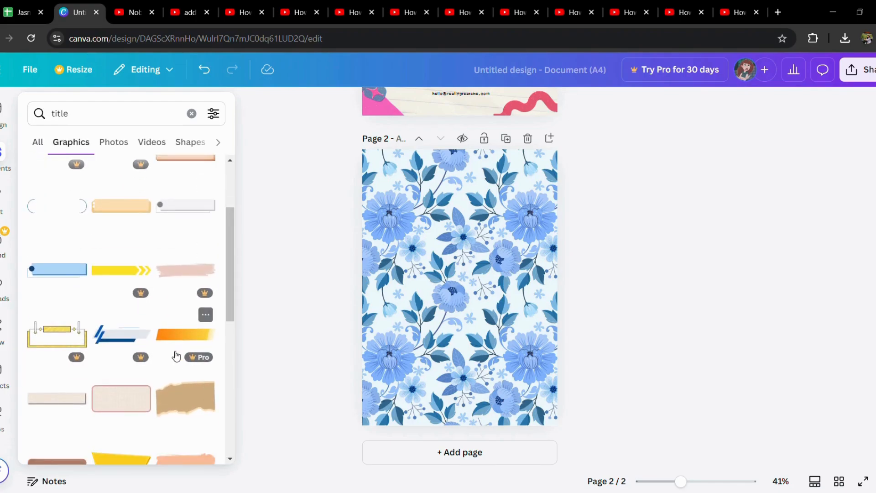
pyautogui.scroll(-2, 176, 356)
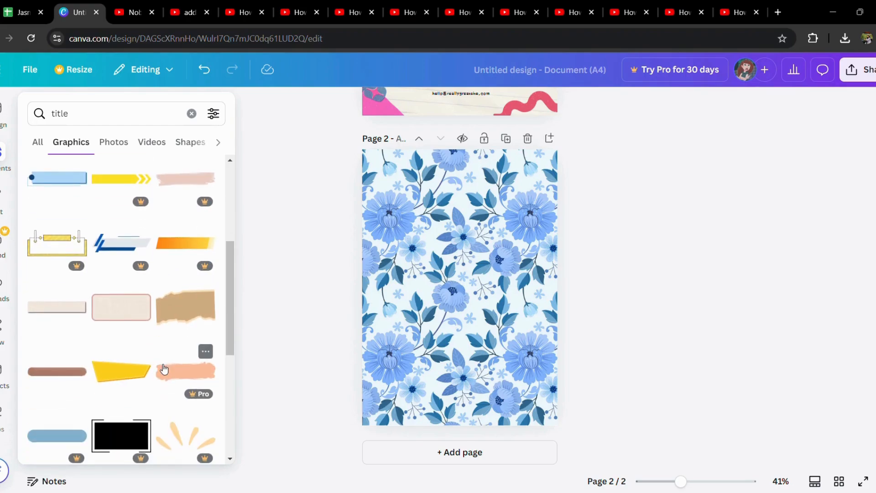
pyautogui.scroll(-7, 164, 369)
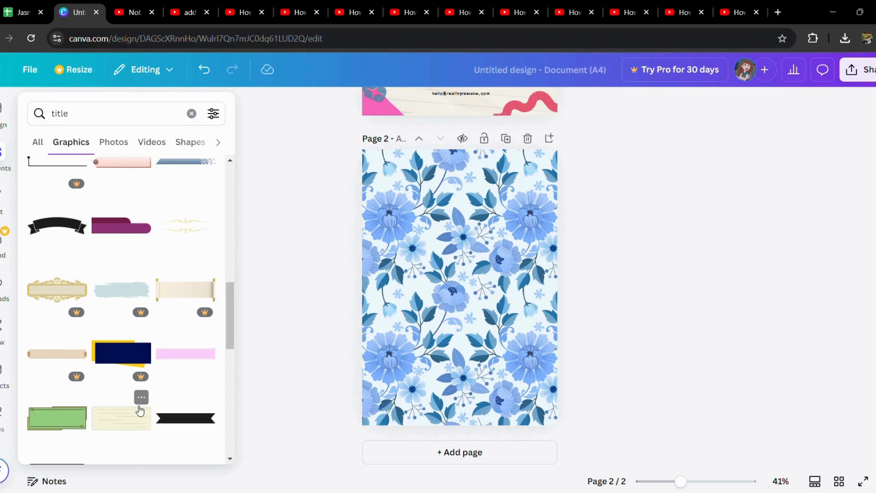
pyautogui.click(131, 417)
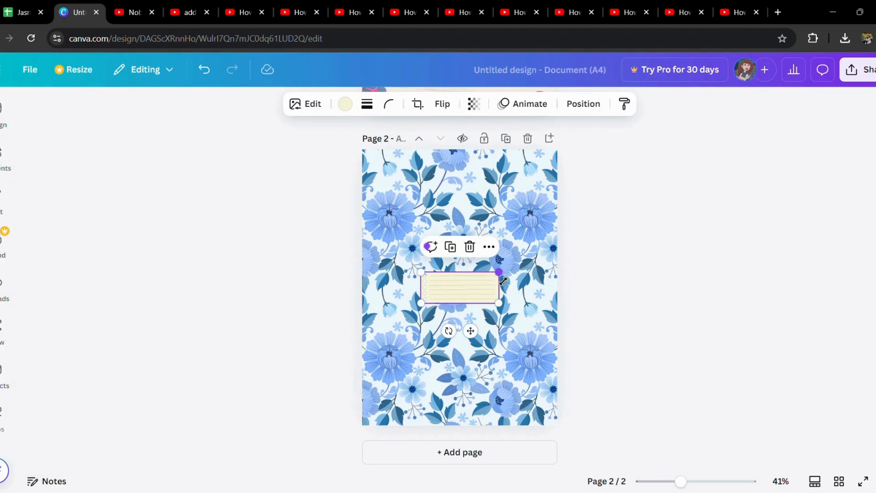
pyautogui.moveTo(499, 272); pyautogui.dragTo(573, 243)
pyautogui.moveTo(500, 254); pyautogui.dragTo(468, 205)
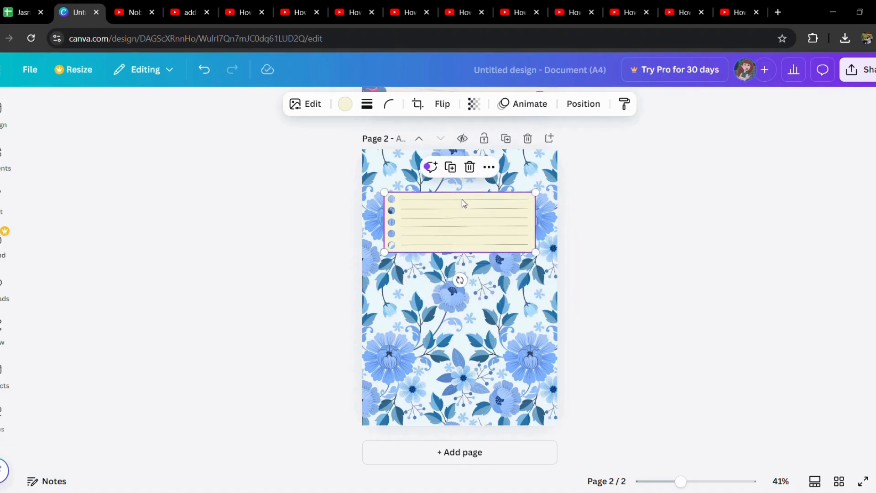
# Step: Add a text box reading "journal cnva" just below the notepaper and raise its font size to 34.4
pyautogui.press('t')
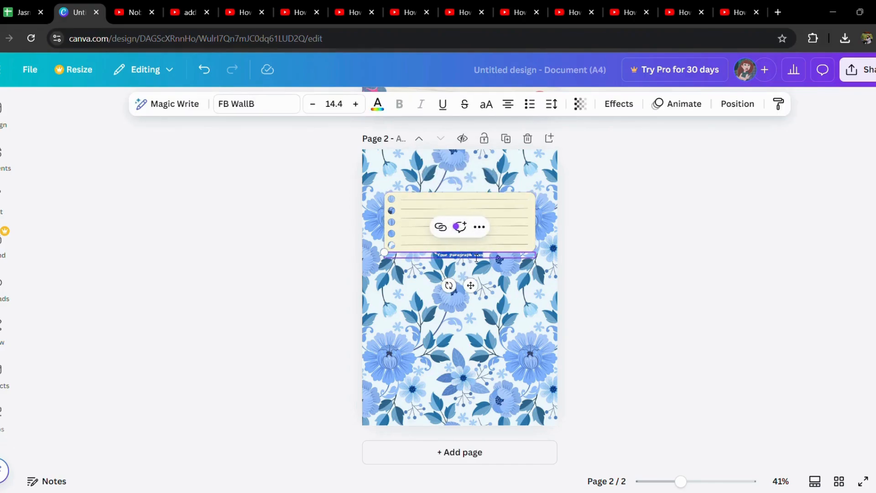
pyautogui.press('BackSpace')
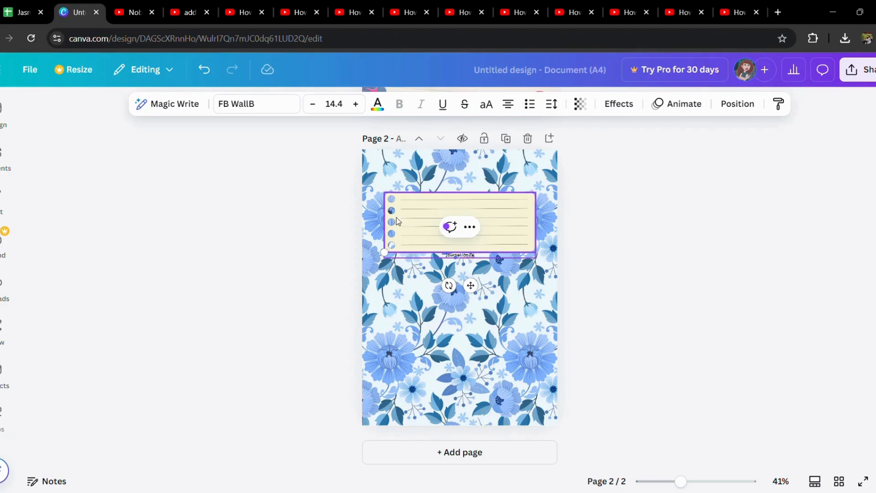
pyautogui.click(356, 104)
pyautogui.click(360, 115)
pyautogui.click(360, 115)
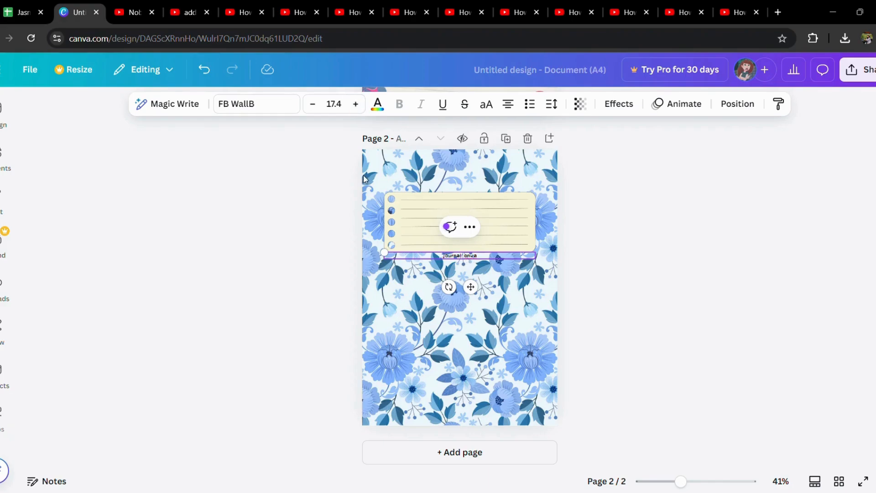
pyautogui.click(362, 107)
pyautogui.click(361, 107)
pyautogui.click(366, 108)
pyautogui.click(365, 108)
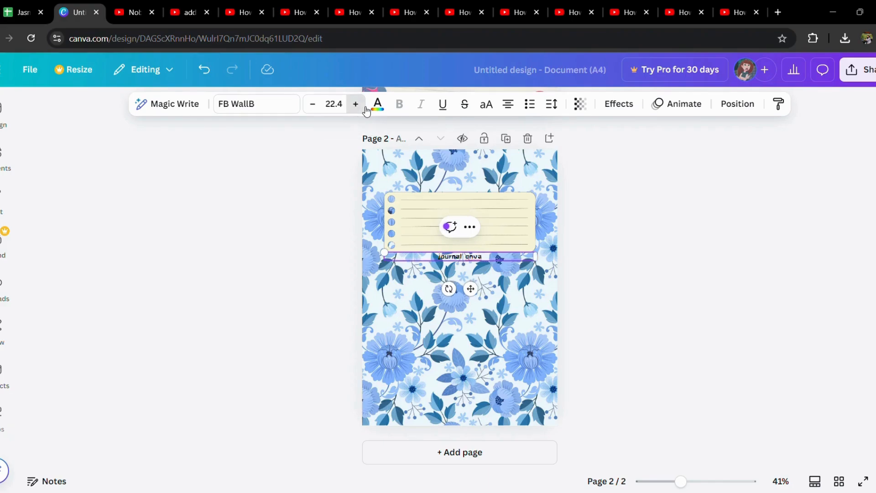
pyautogui.click(365, 108)
pyautogui.click(366, 108)
pyautogui.click(365, 108)
pyautogui.click(366, 108)
pyautogui.click(366, 108)
pyautogui.click(366, 108)
pyautogui.click(365, 108)
pyautogui.click(366, 108)
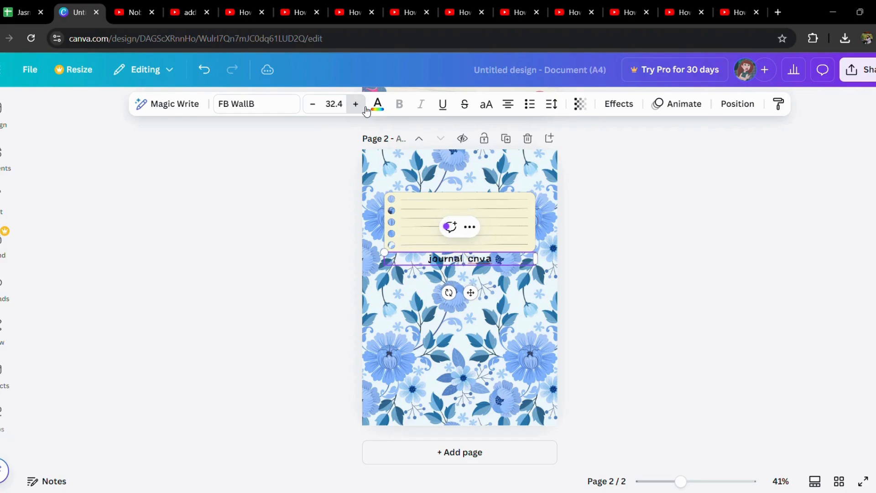
pyautogui.click(365, 108)
pyautogui.click(365, 108)
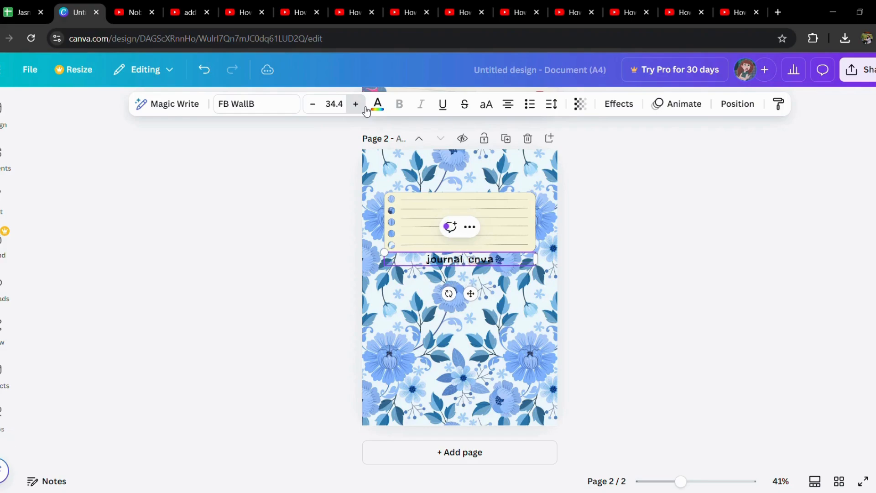
# Step: Correct the title's wording to "journal canva" and scale the text up to a font size of about 46.5
pyautogui.click(477, 262)
pyautogui.write('a')
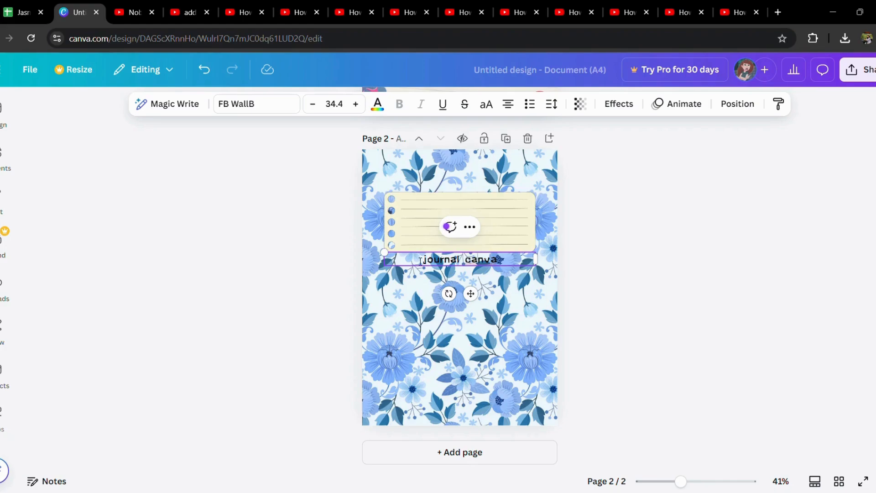
pyautogui.moveTo(384, 252); pyautogui.dragTo(336, 195)
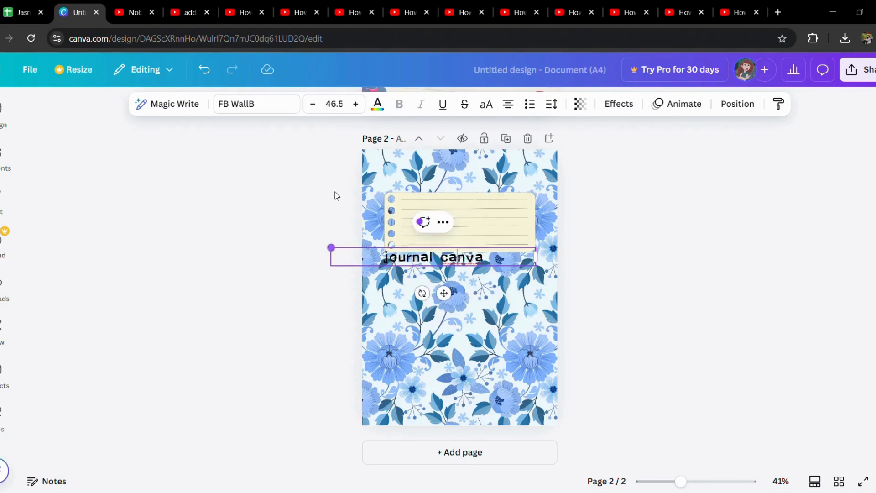
pyautogui.click(468, 274)
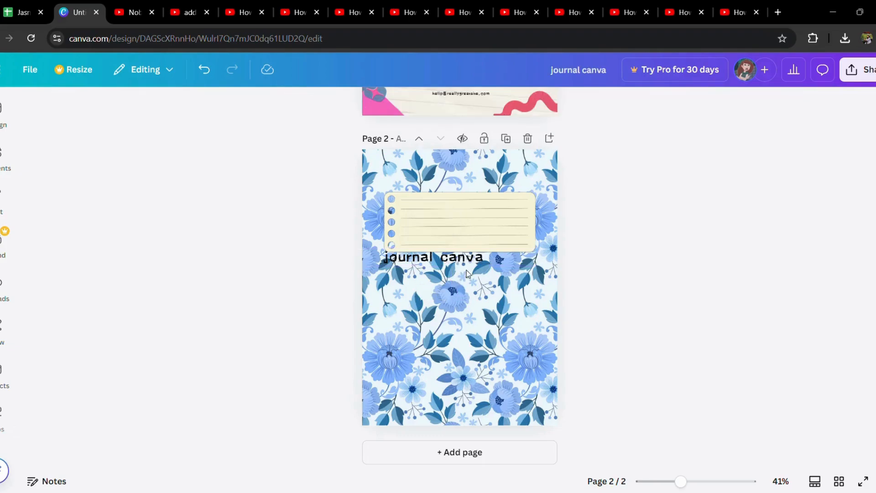
# Step: Move the "journal canva" title onto the middle of the notepaper graphic
pyautogui.click(454, 256)
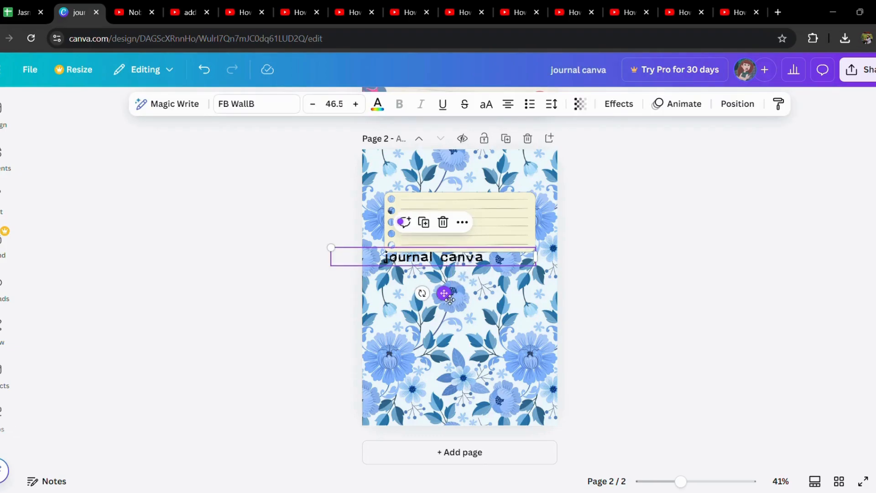
pyautogui.moveTo(449, 299); pyautogui.dragTo(476, 265)
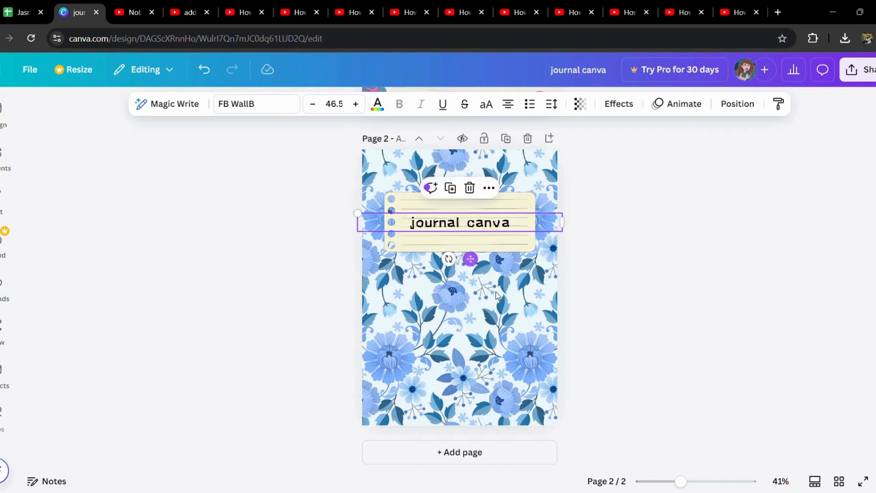
pyautogui.click(497, 296)
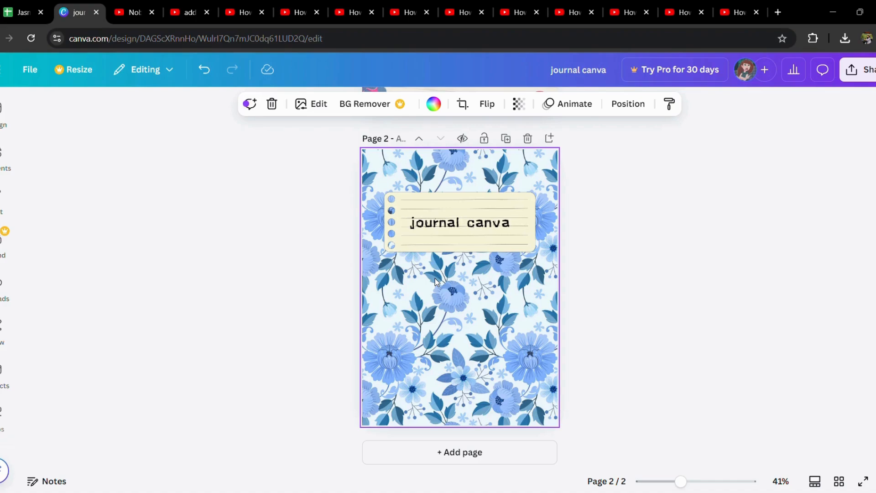
# Step: Add a blank page 3 after the floral cover and look back over the covers on pages 1 and 2
pyautogui.click(387, 459)
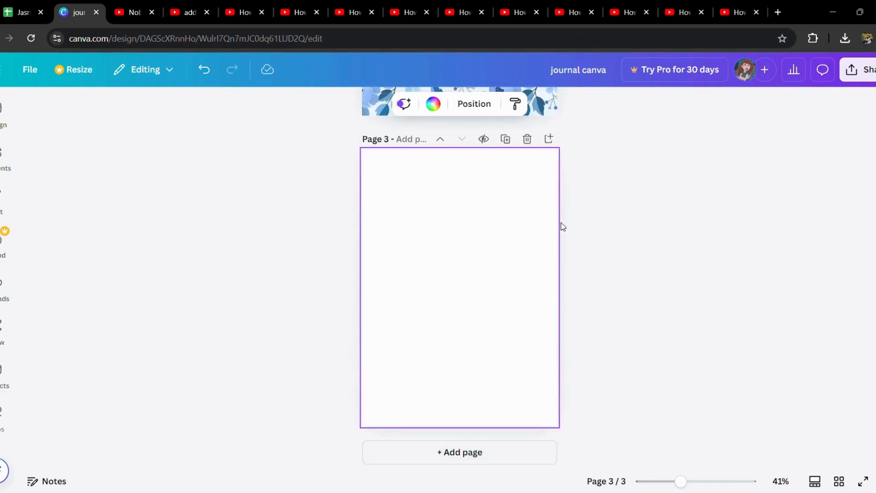
pyautogui.scroll(9, 523, 185)
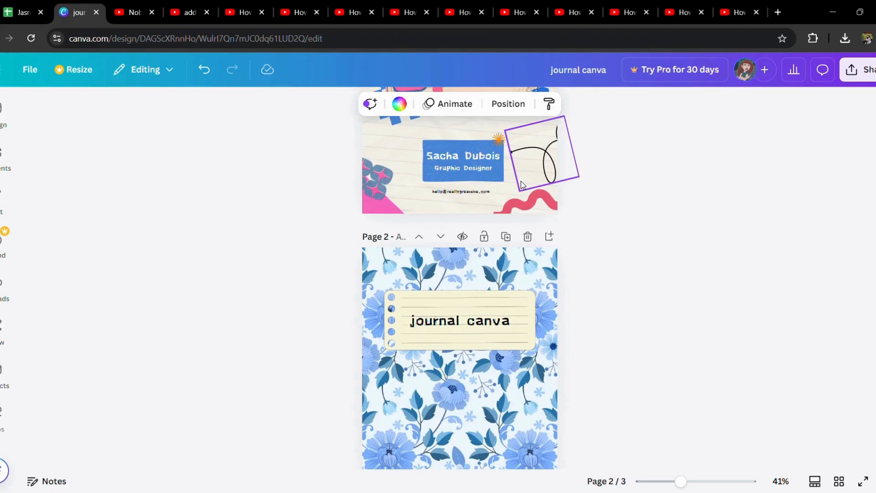
pyautogui.scroll(-5, 523, 185)
pyautogui.scroll(7, 523, 184)
pyautogui.scroll(-6, 523, 184)
pyautogui.scroll(3, 523, 185)
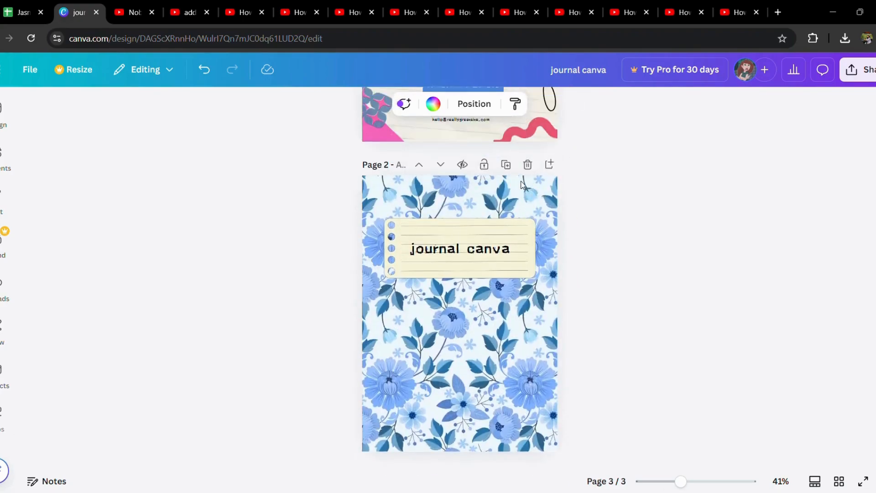
pyautogui.scroll(-1, 523, 184)
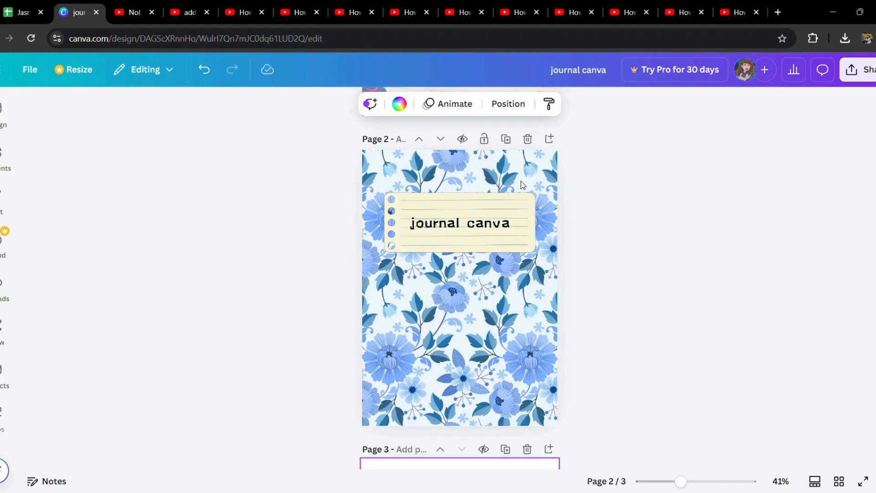